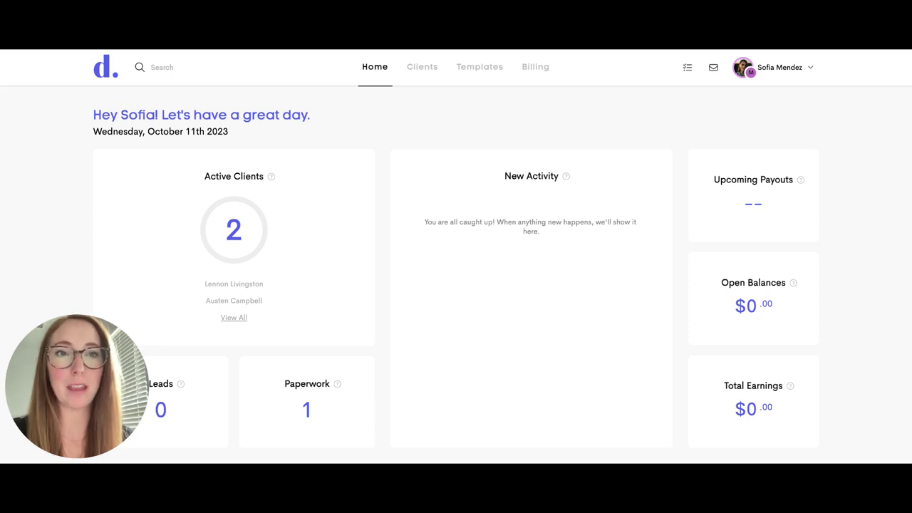
Step: Show, dismiss and reshow the Switch Team / Your Account dropdown from the top-right profile button
{"action": "left_click", "coordinate": [794, 75]}
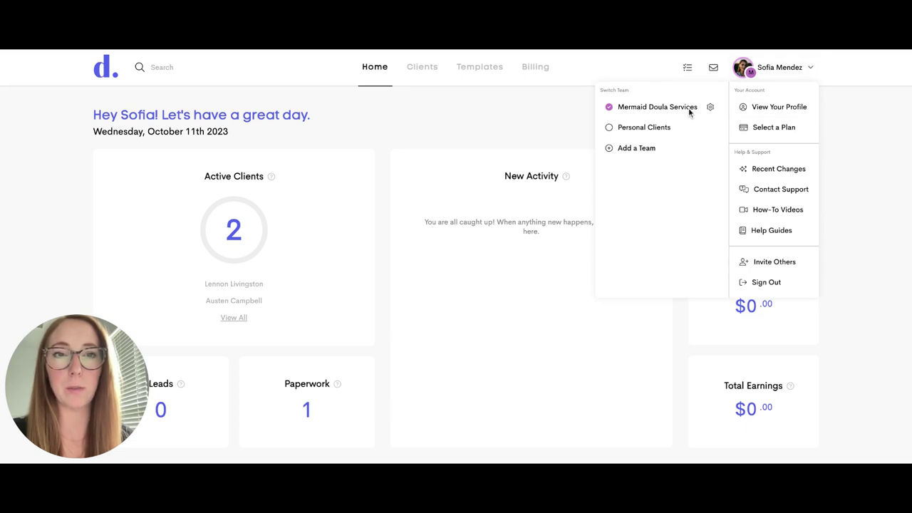
{"action": "left_click", "coordinate": [530, 129]}
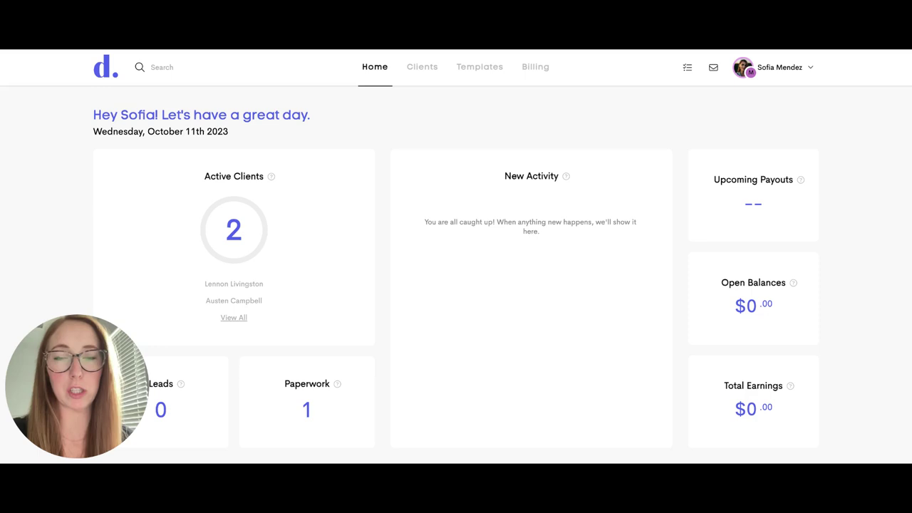
{"action": "left_click", "coordinate": [785, 77]}
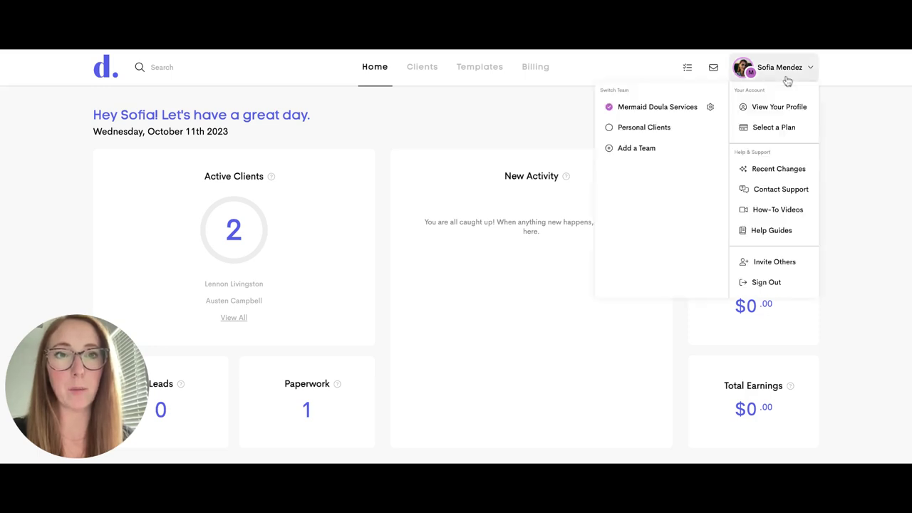
Step: Open Manage Team for Mermaid Doula Services, scroll through its Roles list, then switch to Members
{"action": "left_click", "coordinate": [712, 108]}
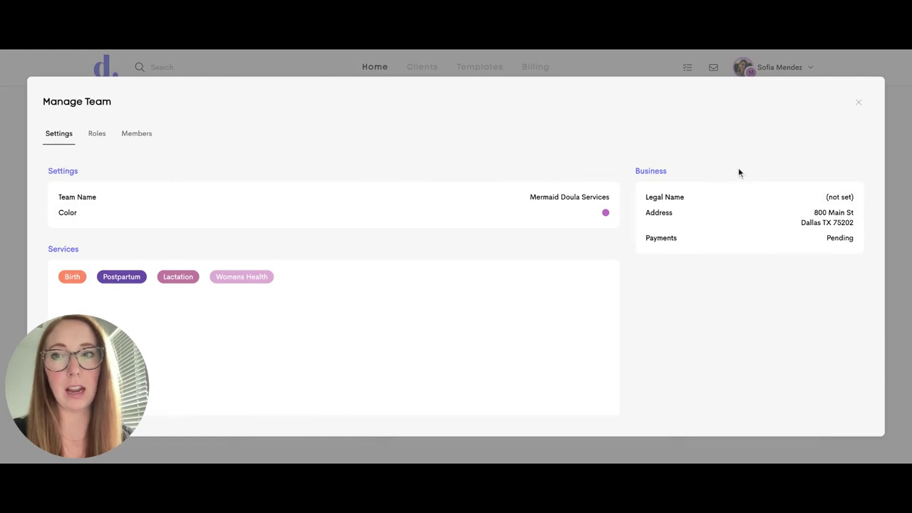
{"action": "left_click", "coordinate": [98, 137]}
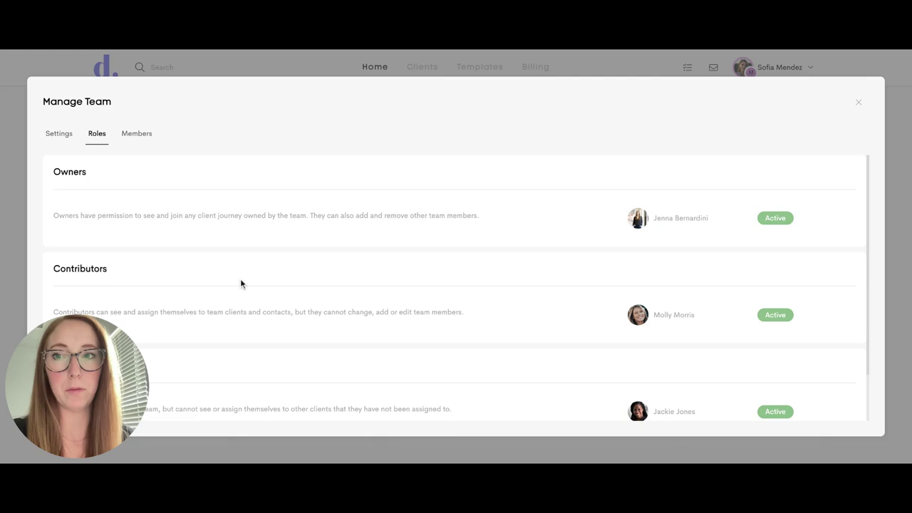
{"action": "scroll", "coordinate": [241, 280], "scroll_direction": "down", "scroll_amount": 2}
{"action": "scroll", "coordinate": [241, 280], "scroll_direction": "up", "scroll_amount": 2}
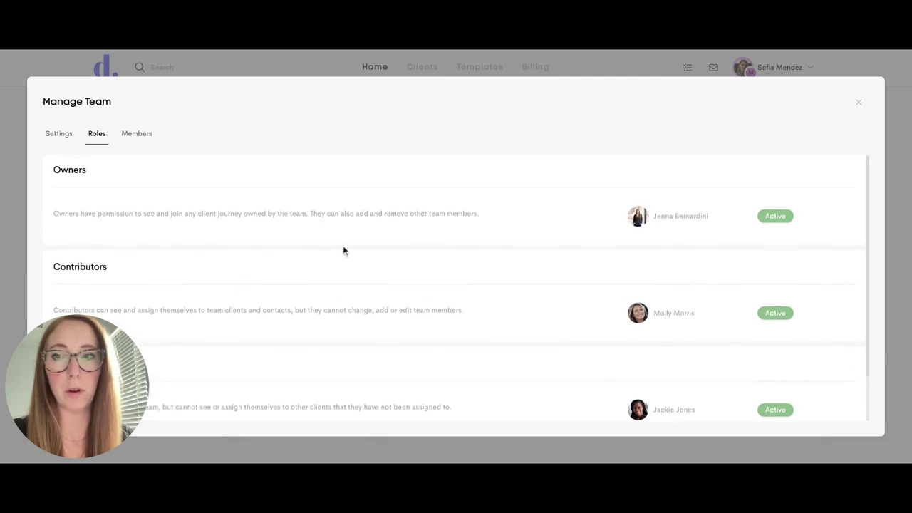
{"action": "scroll", "coordinate": [343, 250], "scroll_direction": "down", "scroll_amount": 2}
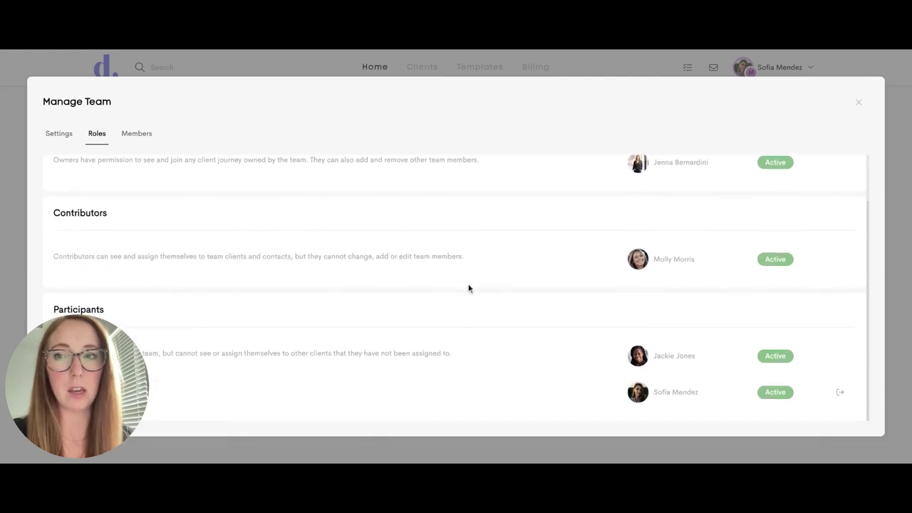
{"action": "scroll", "coordinate": [582, 370], "scroll_direction": "up", "scroll_amount": 2}
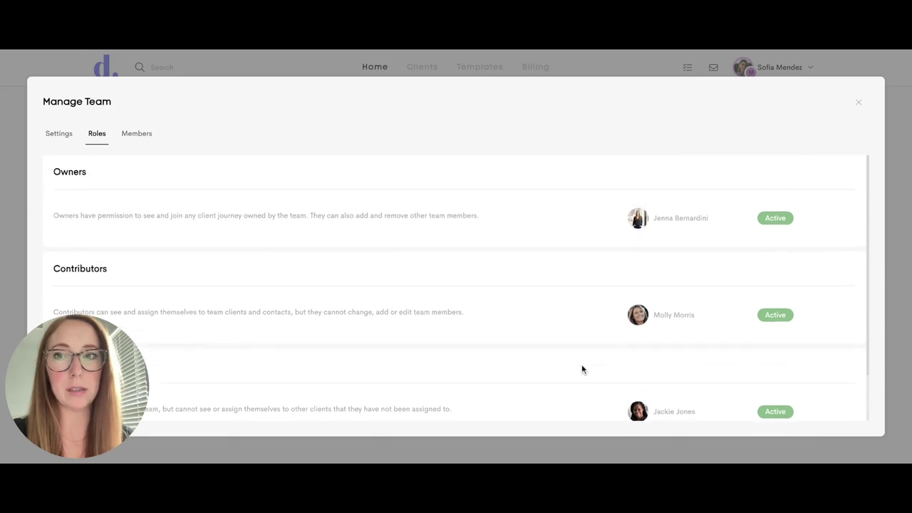
{"action": "left_click", "coordinate": [143, 136]}
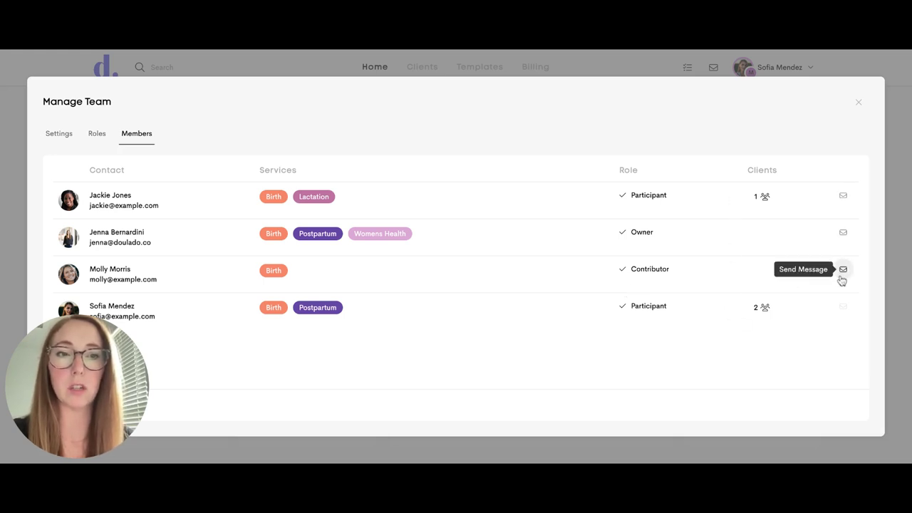
Step: Close the Manage Team dialog to get back to the home dashboard
{"action": "left_click", "coordinate": [859, 102]}
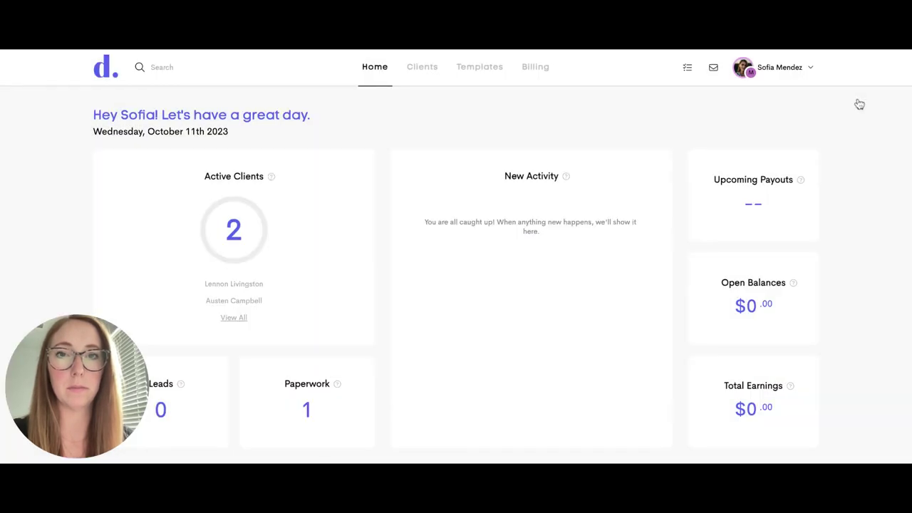
Step: Go to Clients and open the first client's profile overview
{"action": "left_click", "coordinate": [426, 79]}
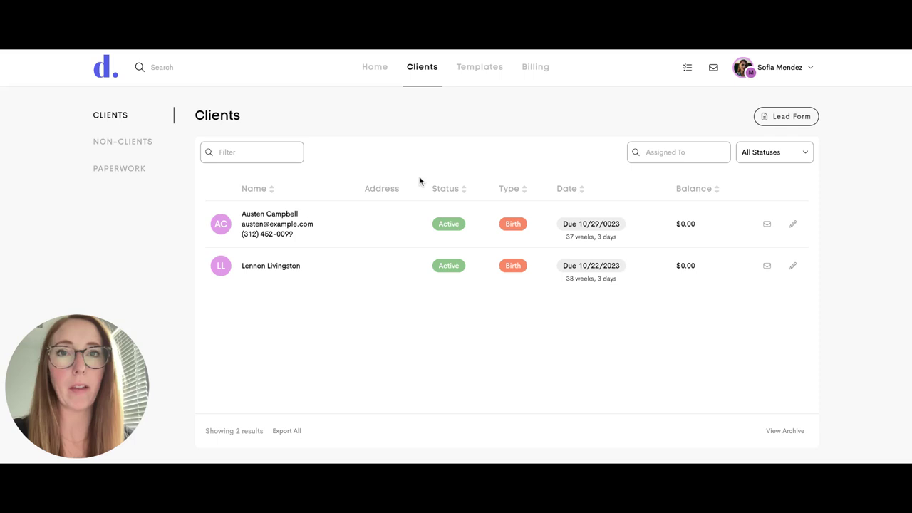
{"action": "left_click", "coordinate": [374, 234]}
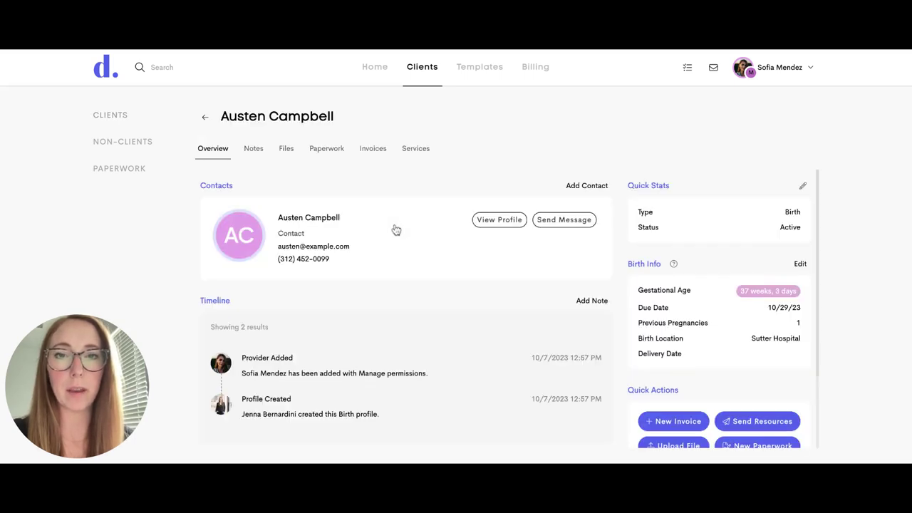
{"action": "left_click", "coordinate": [486, 222]}
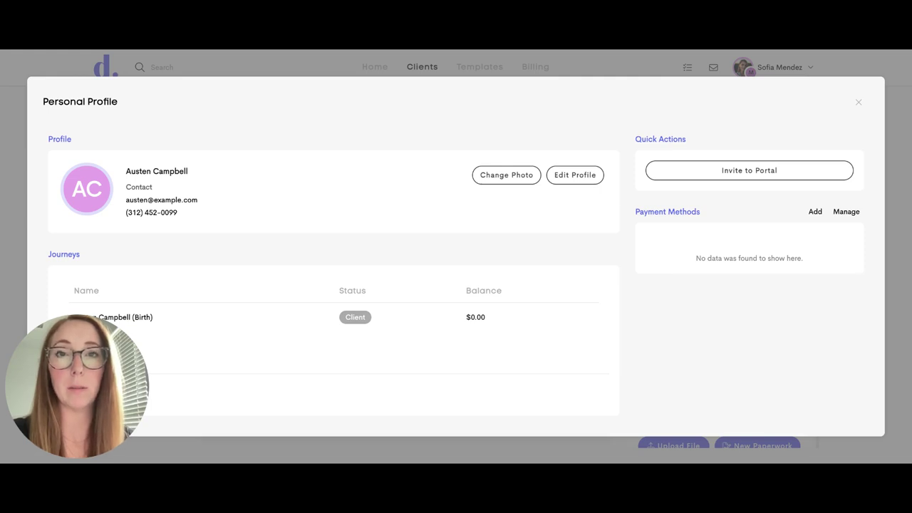
{"action": "left_click", "coordinate": [576, 175]}
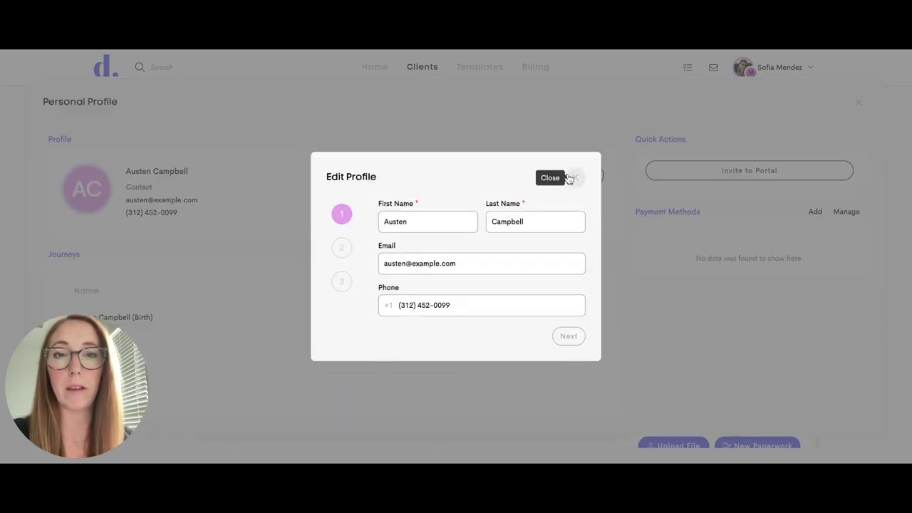
{"action": "left_click", "coordinate": [576, 179]}
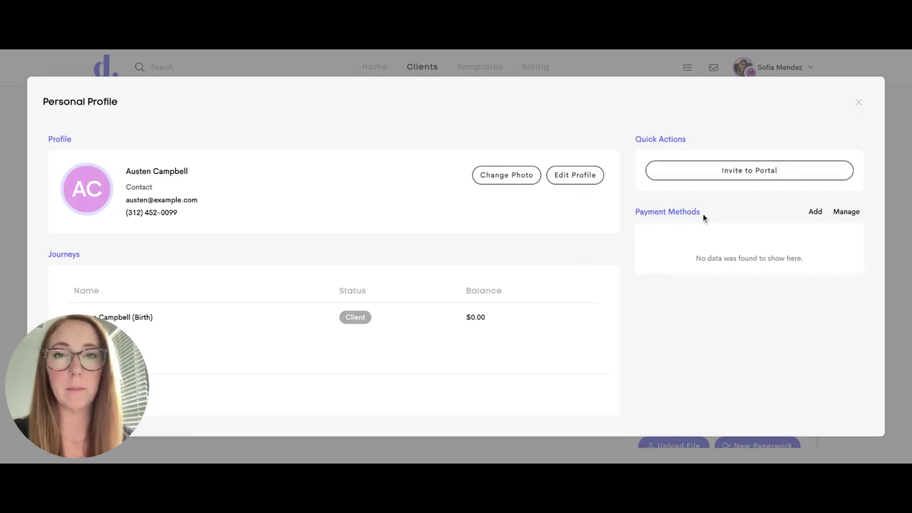
{"action": "left_click", "coordinate": [815, 215]}
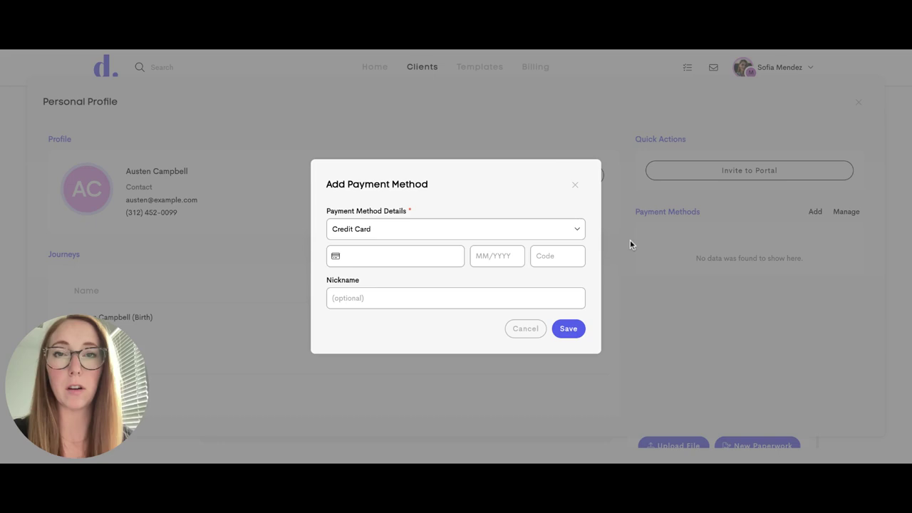
{"action": "left_click", "coordinate": [575, 187]}
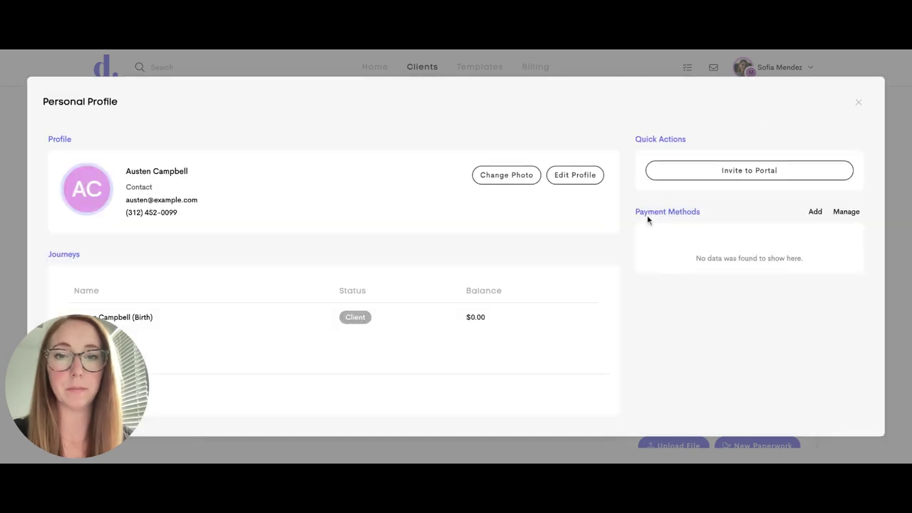
{"action": "left_click", "coordinate": [860, 104]}
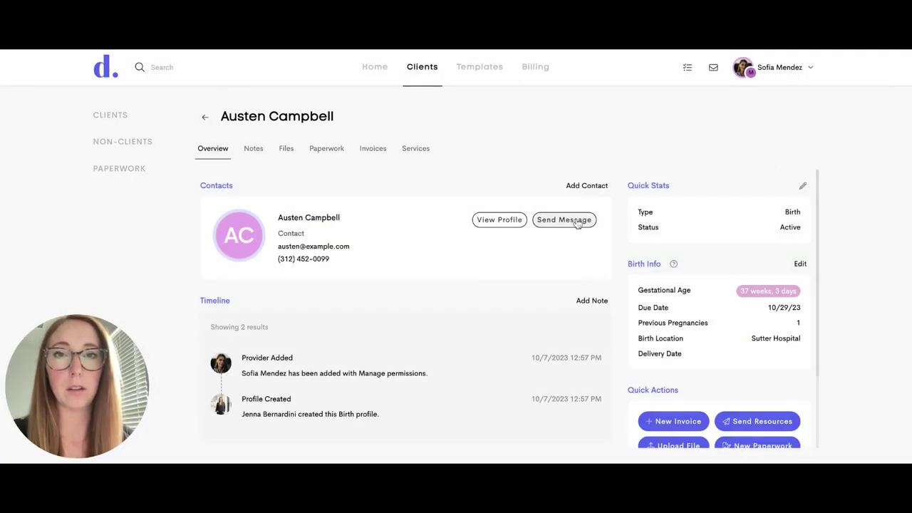
{"action": "left_click", "coordinate": [576, 221]}
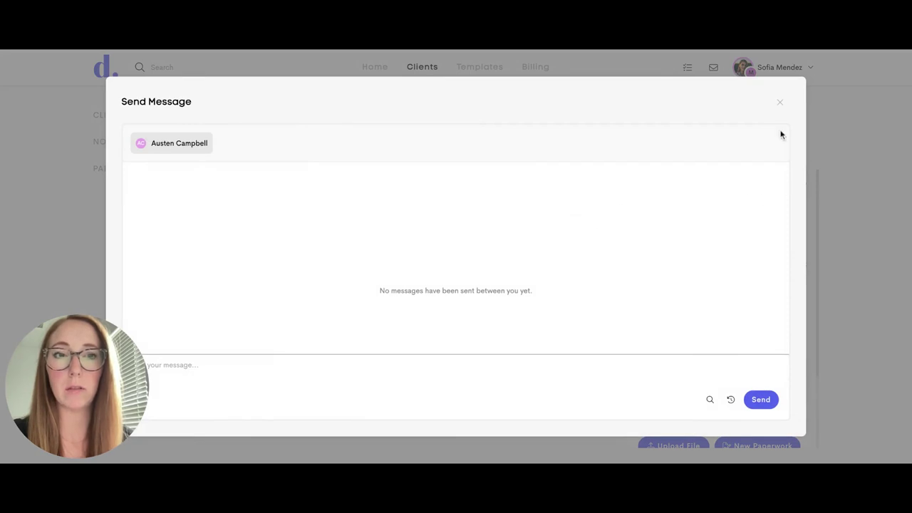
{"action": "left_click", "coordinate": [782, 105]}
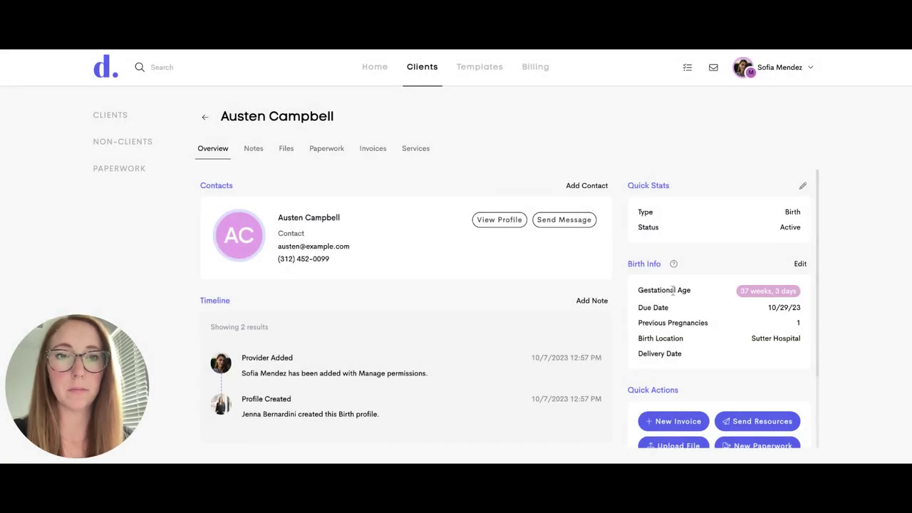
{"action": "scroll", "coordinate": [673, 291], "scroll_direction": "down", "scroll_amount": 1}
{"action": "scroll", "coordinate": [673, 291], "scroll_direction": "up", "scroll_amount": 1}
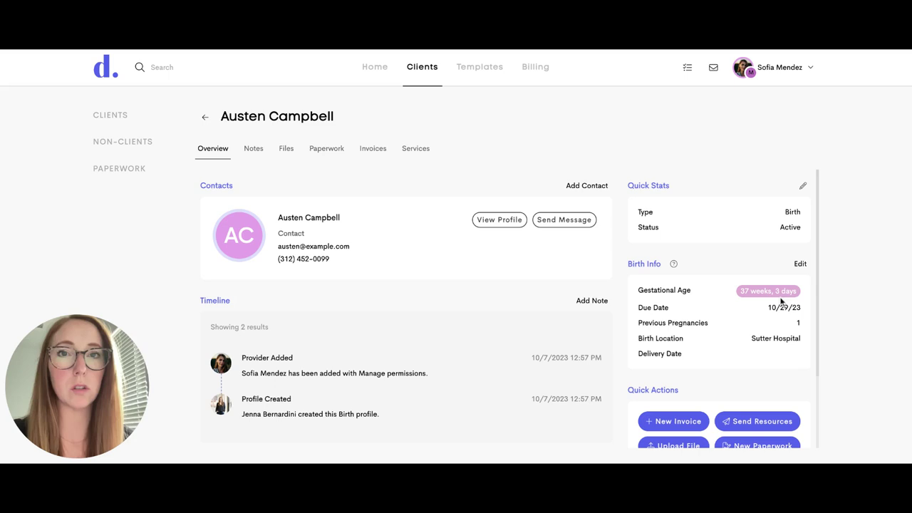
{"action": "scroll", "coordinate": [692, 321], "scroll_direction": "down", "scroll_amount": 1}
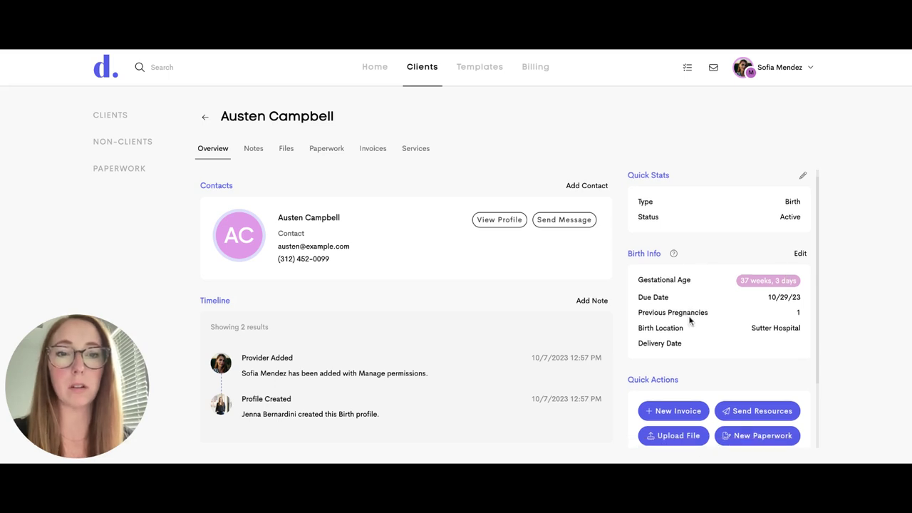
{"action": "scroll", "coordinate": [691, 321], "scroll_direction": "up", "scroll_amount": 1}
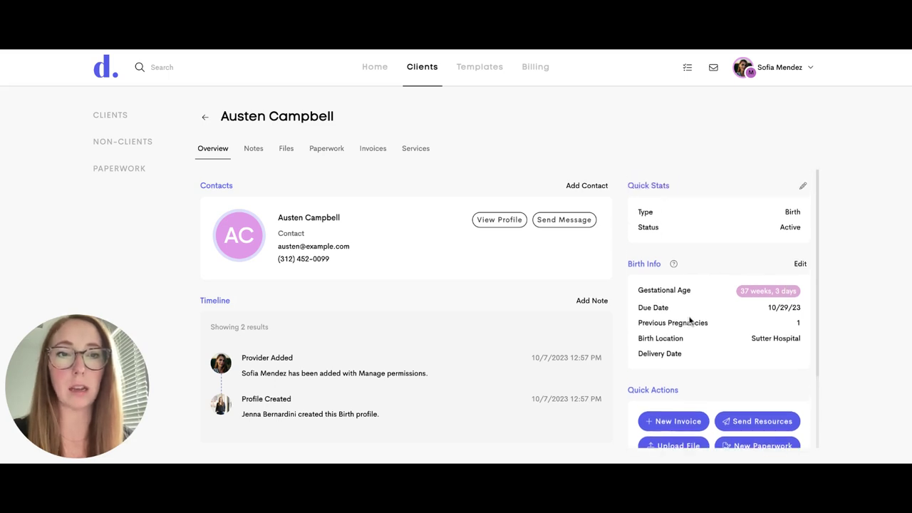
{"action": "left_click", "coordinate": [803, 185]}
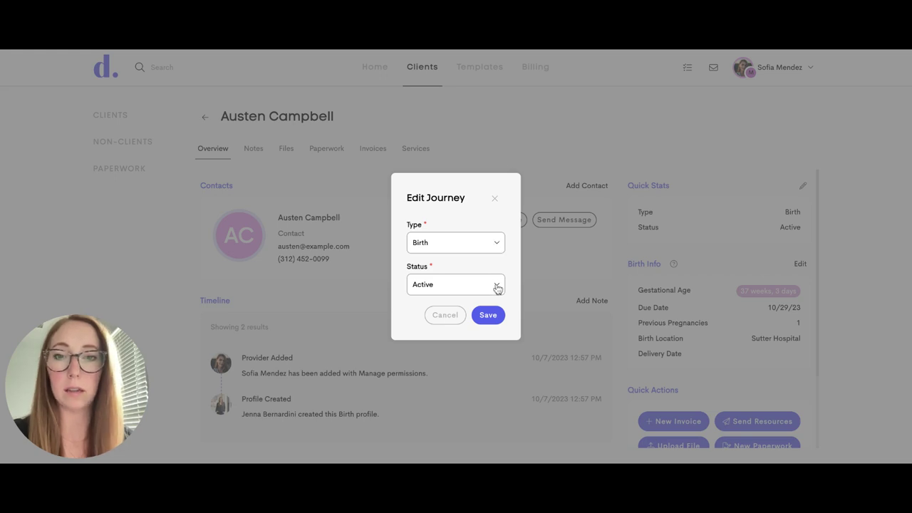
{"action": "left_click", "coordinate": [495, 200]}
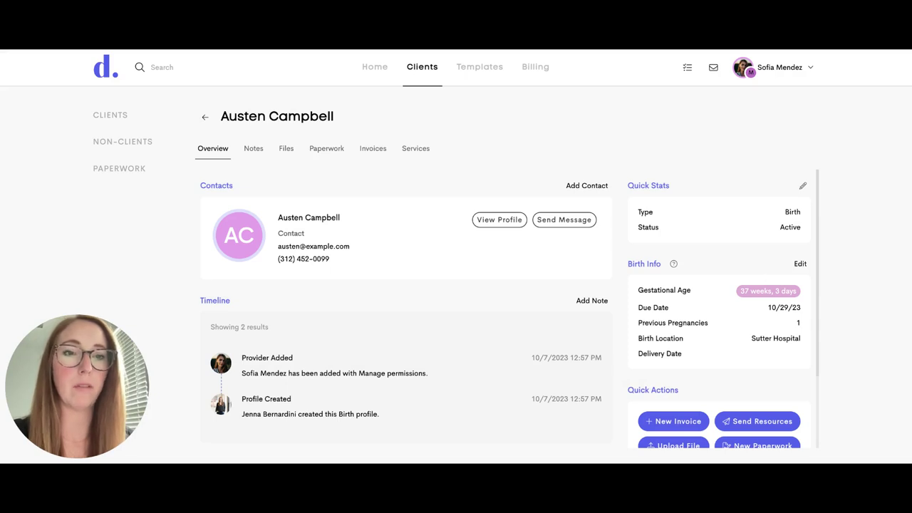
Step: Edit Birth Info, drag Delivery Date above Birth Location, and save the new order
{"action": "left_click", "coordinate": [800, 265]}
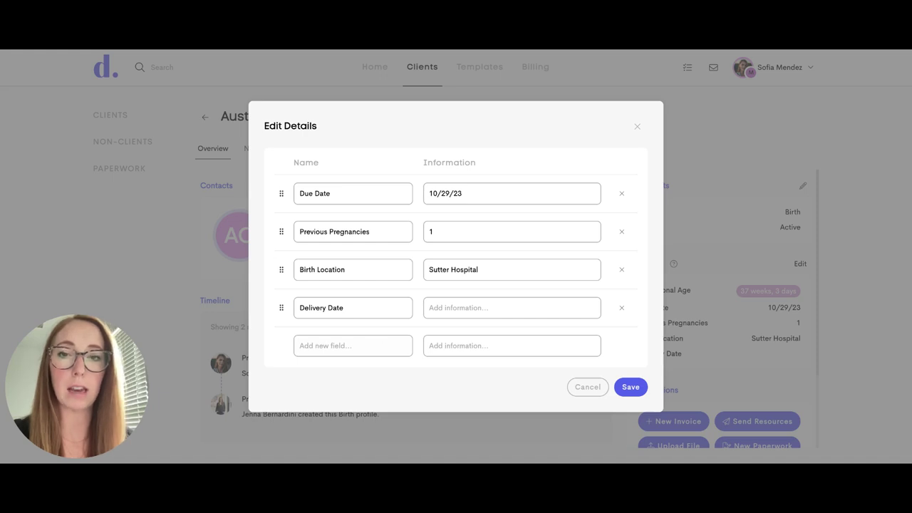
{"action": "left_click_drag", "start_coordinate": [281, 308], "coordinate": [282, 252]}
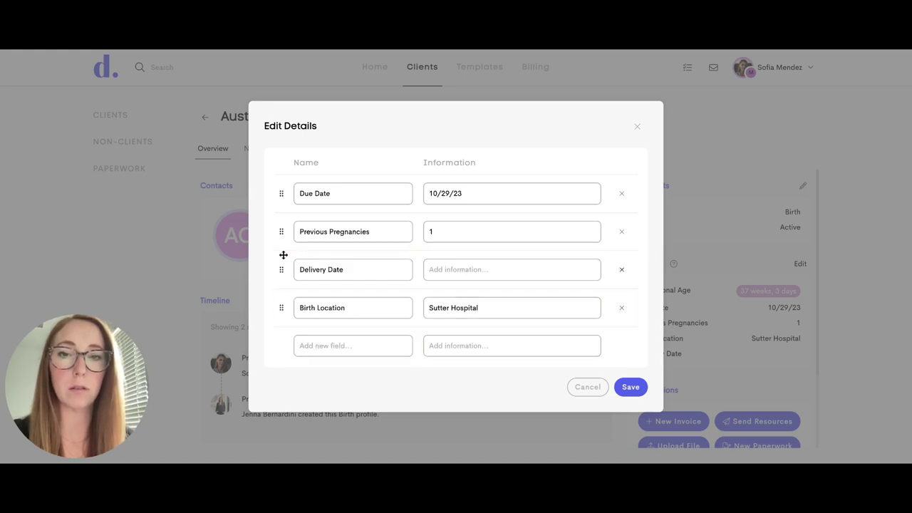
{"action": "left_click", "coordinate": [627, 387]}
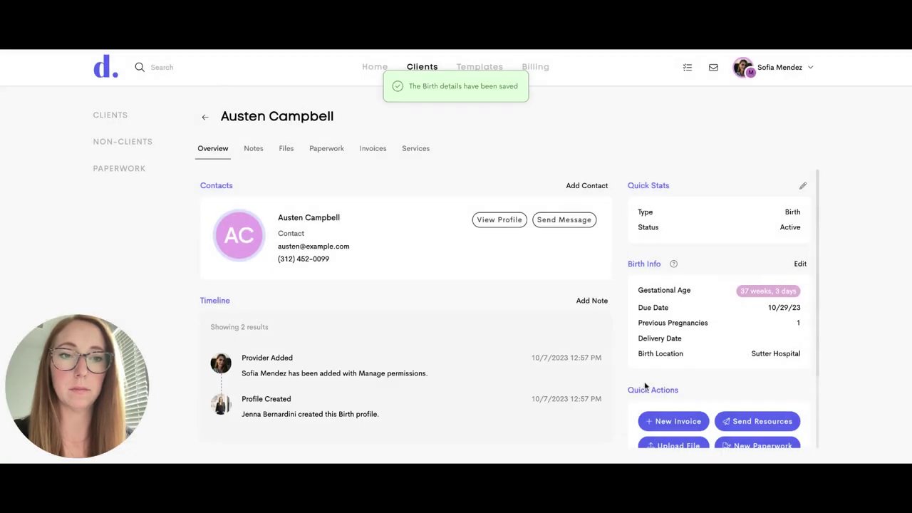
{"action": "scroll", "coordinate": [768, 330], "scroll_direction": "down", "scroll_amount": 2}
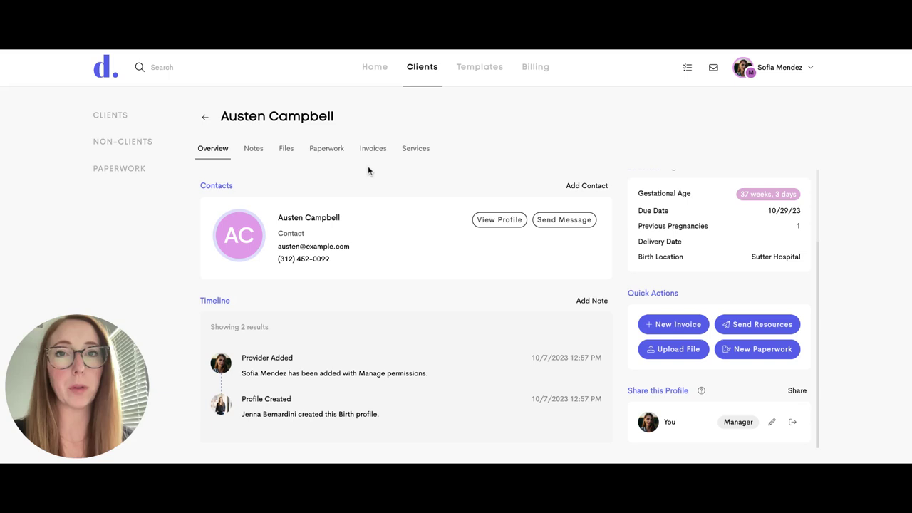
Step: Browse the client's Notes, Files and Paperwork tabs, preview New Paperwork, then show Invoices
{"action": "left_click", "coordinate": [260, 152]}
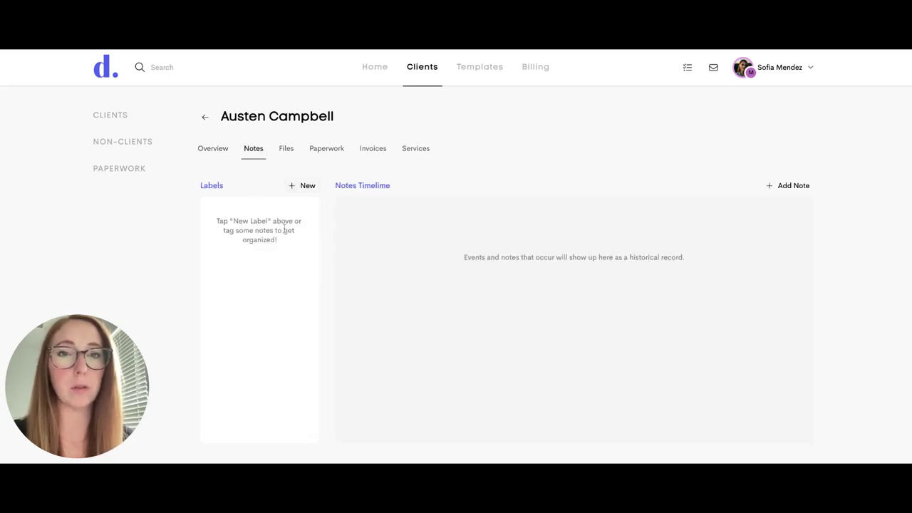
{"action": "left_click", "coordinate": [281, 153]}
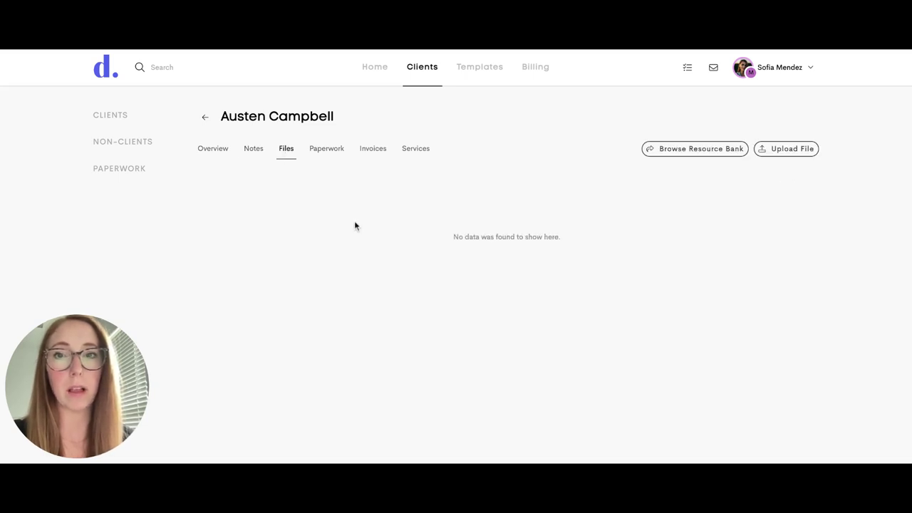
{"action": "left_click", "coordinate": [332, 157]}
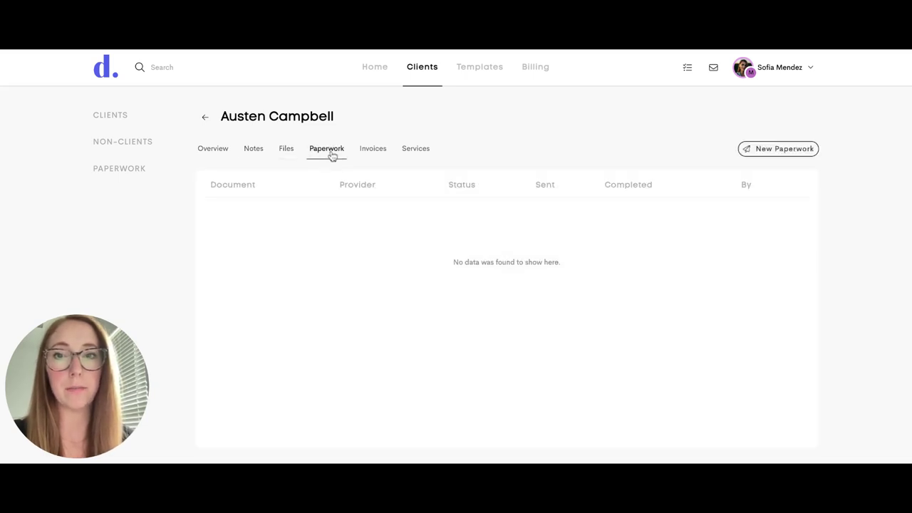
{"action": "left_click", "coordinate": [763, 152]}
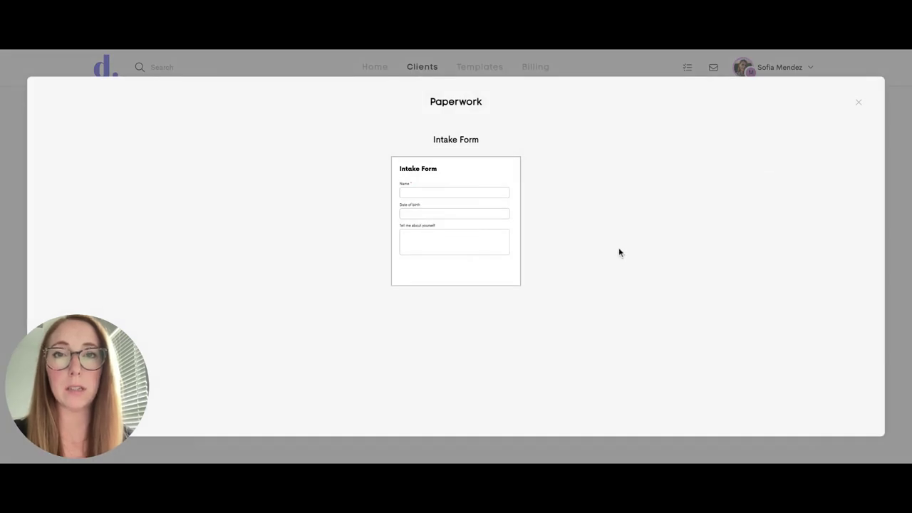
{"action": "left_click", "coordinate": [859, 102]}
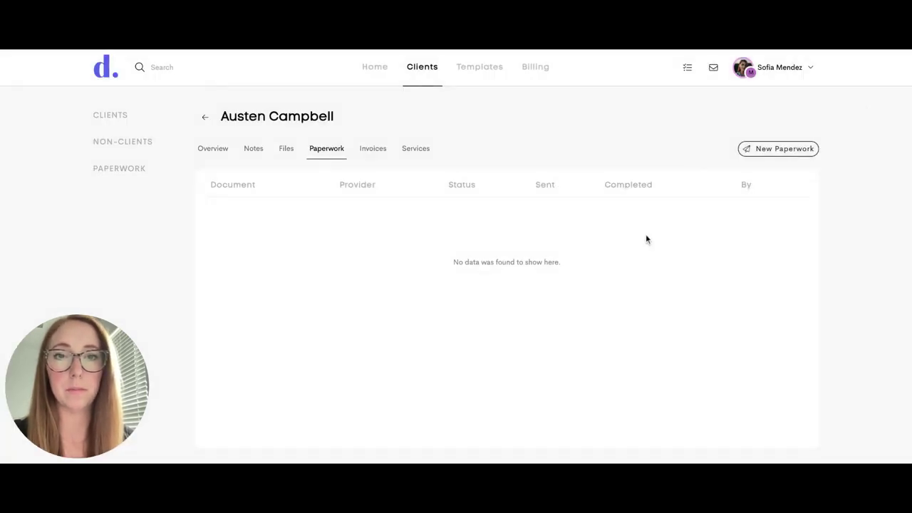
{"action": "left_click", "coordinate": [379, 158]}
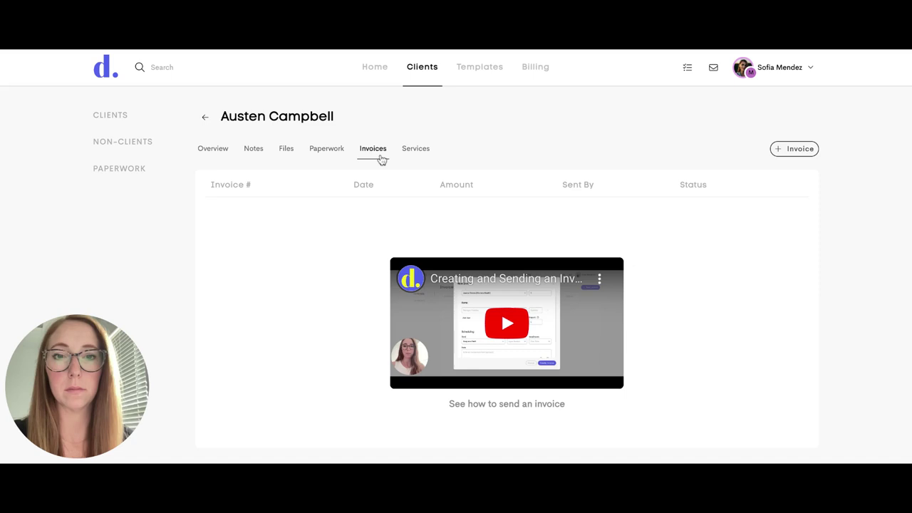
{"action": "left_click", "coordinate": [793, 150]}
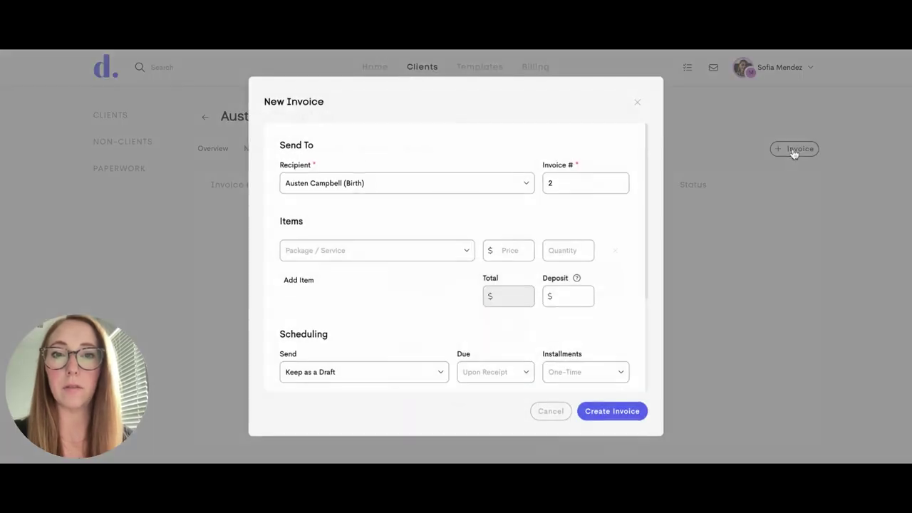
{"action": "left_click", "coordinate": [468, 252]}
{"action": "left_click", "coordinate": [471, 216]}
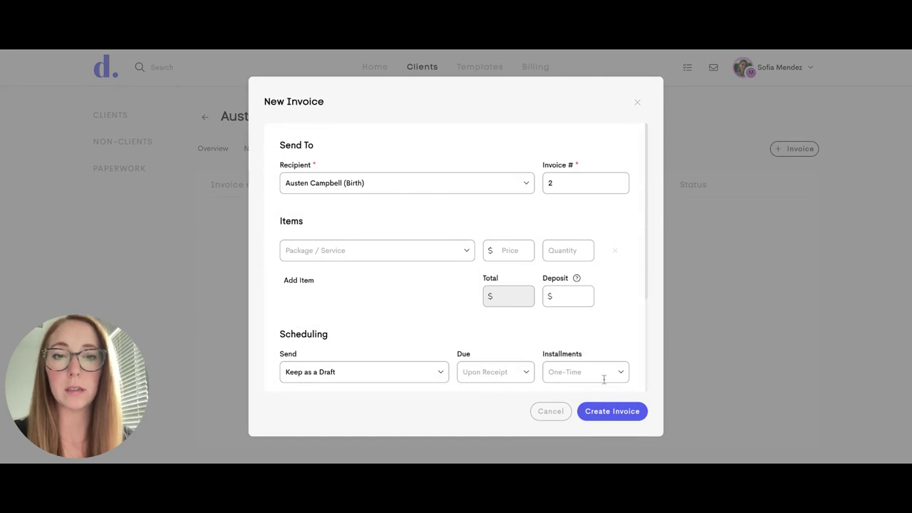
{"action": "left_click", "coordinate": [636, 104]}
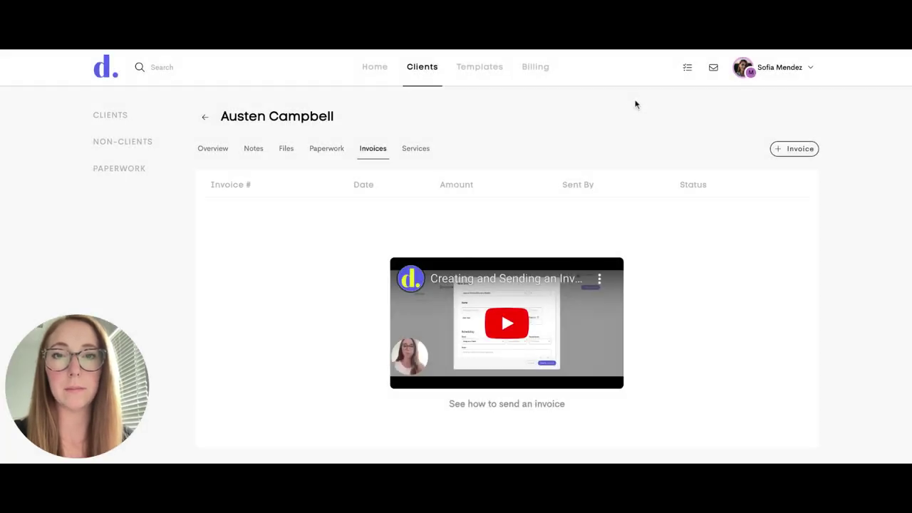
{"action": "left_click", "coordinate": [426, 154]}
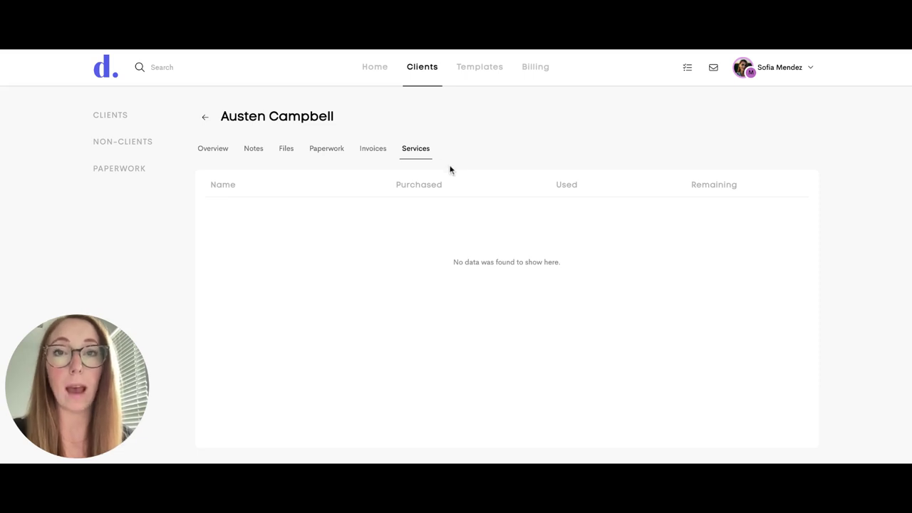
{"action": "left_click", "coordinate": [378, 153]}
{"action": "left_click", "coordinate": [797, 149]}
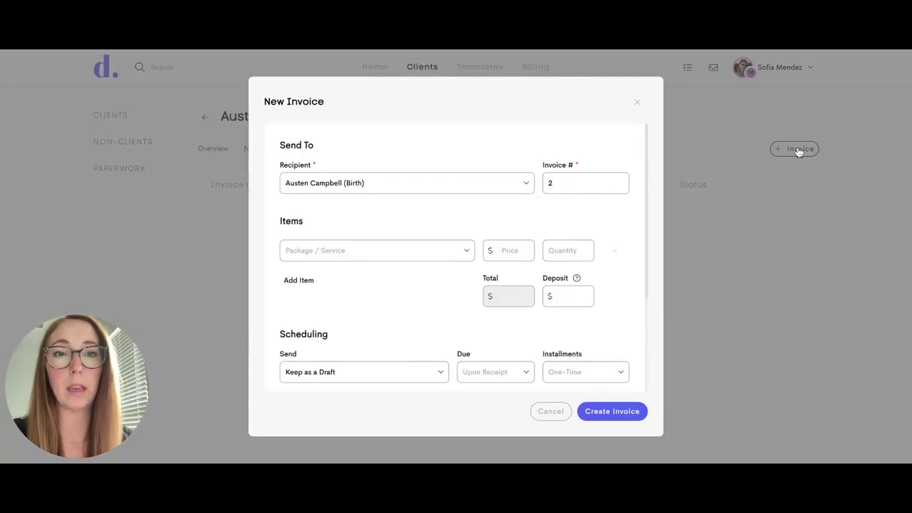
{"action": "left_click", "coordinate": [468, 256]}
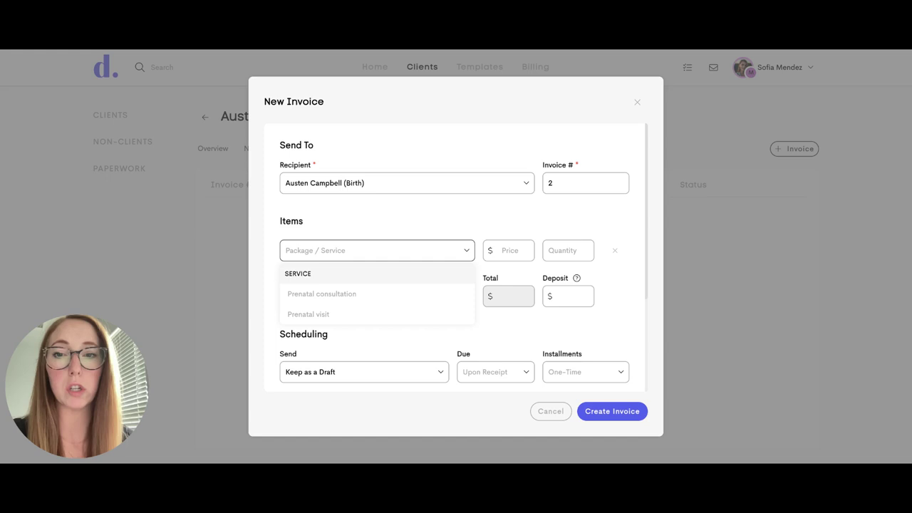
{"action": "left_click", "coordinate": [465, 245]}
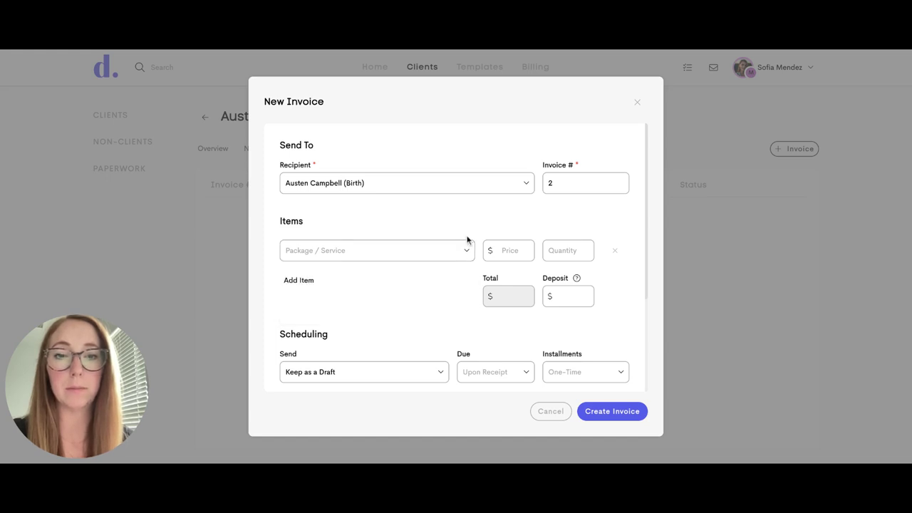
{"action": "left_click", "coordinate": [637, 102]}
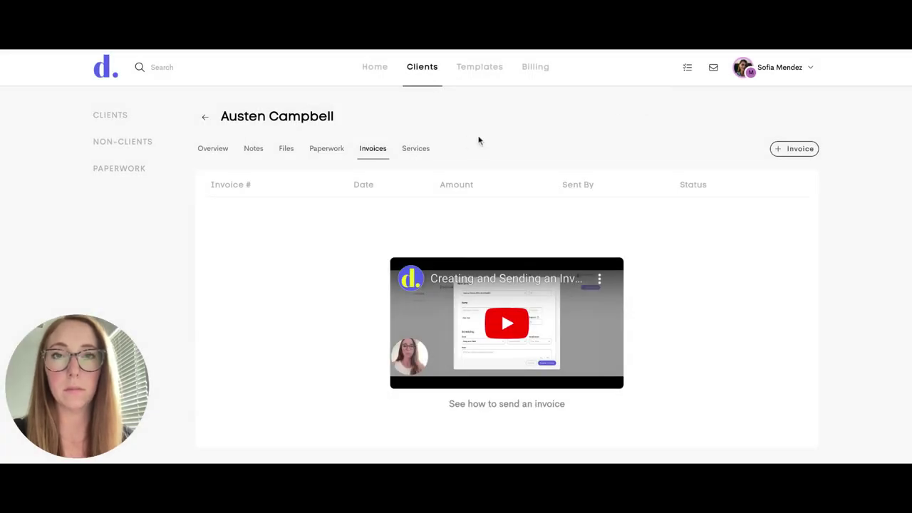
Step: Browse Templates' Documents, Forms and Resources sections, ending on Forms with the Intake Form
{"action": "left_click", "coordinate": [487, 77]}
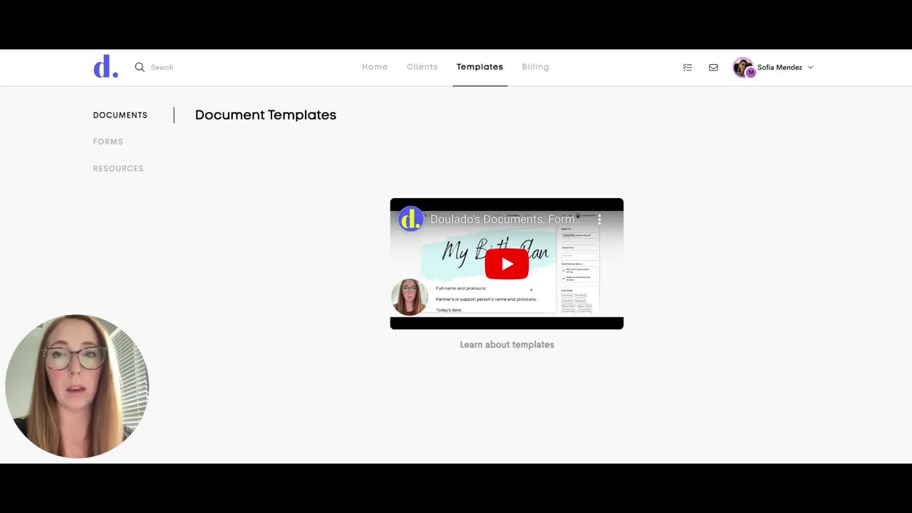
{"action": "left_click", "coordinate": [120, 141]}
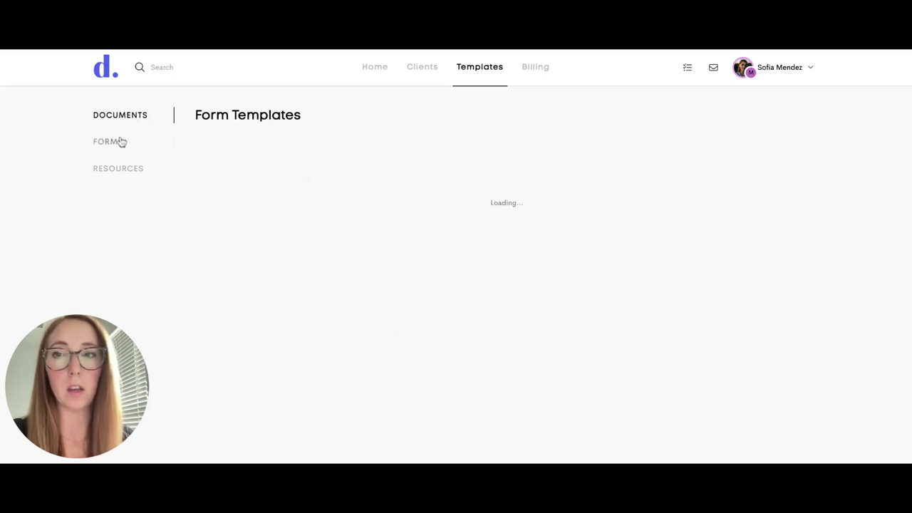
{"action": "left_click", "coordinate": [132, 173]}
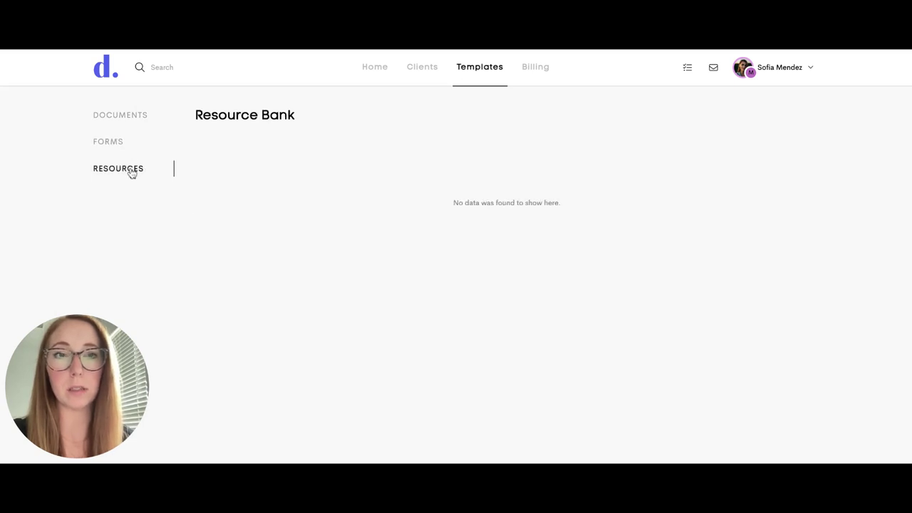
{"action": "left_click", "coordinate": [116, 117]}
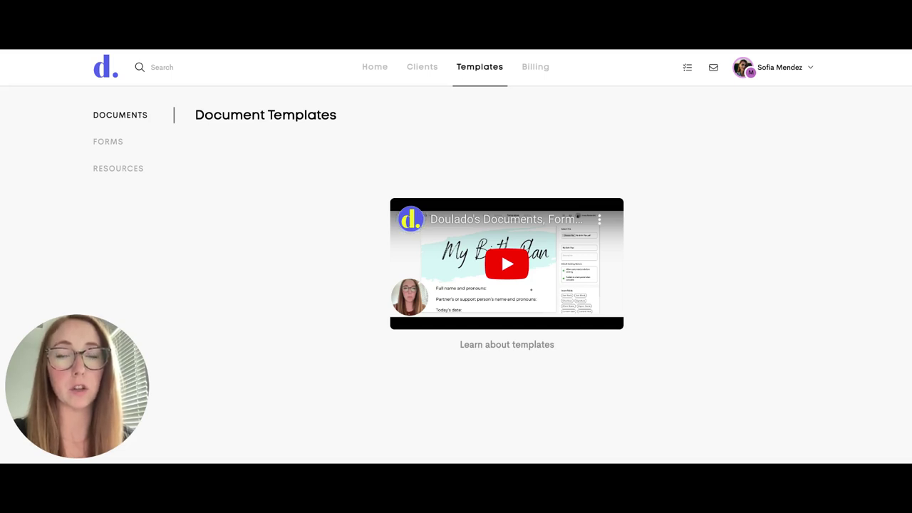
{"action": "left_click", "coordinate": [121, 144]}
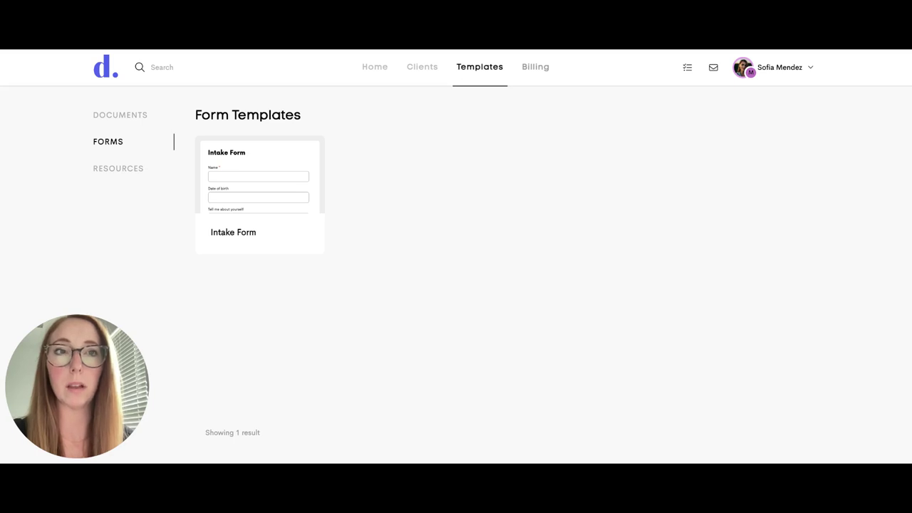
Step: Go to Billing and step through Services, Invoices and then the empty Payments page
{"action": "left_click", "coordinate": [536, 66]}
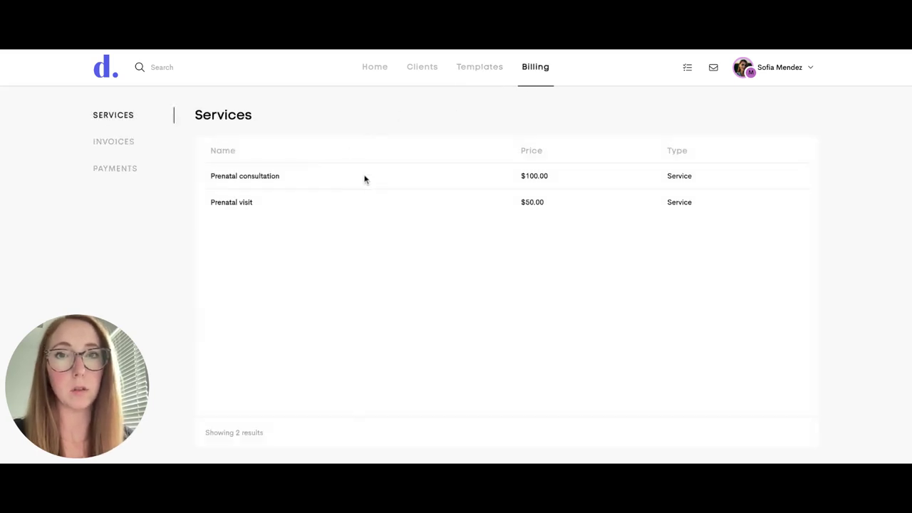
{"action": "left_click", "coordinate": [135, 142]}
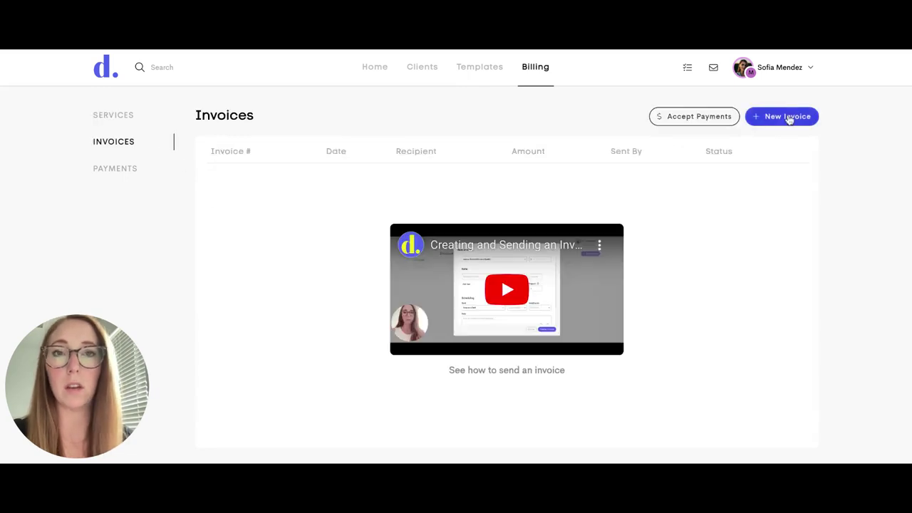
{"action": "left_click", "coordinate": [130, 169]}
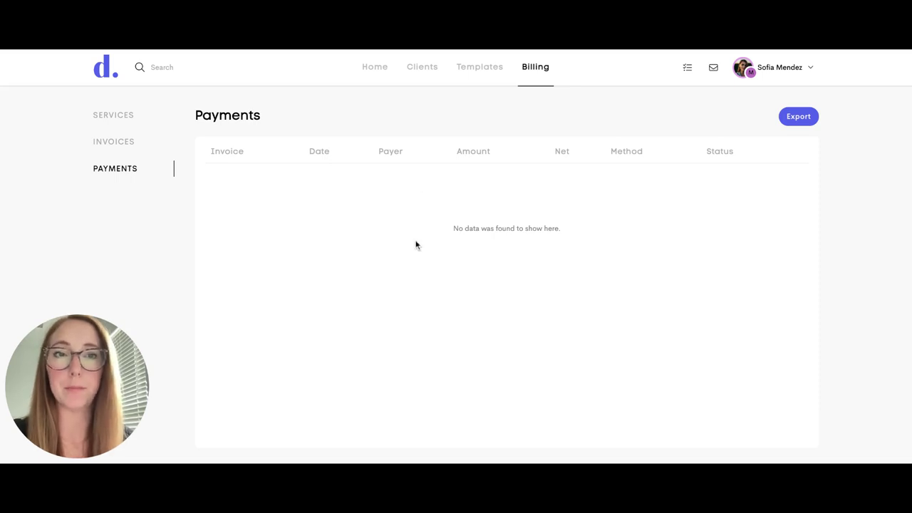
Step: From Home, choose View Your Profile in the account dropdown to open the Personal Profile
{"action": "left_click", "coordinate": [383, 79]}
{"action": "left_click", "coordinate": [777, 67]}
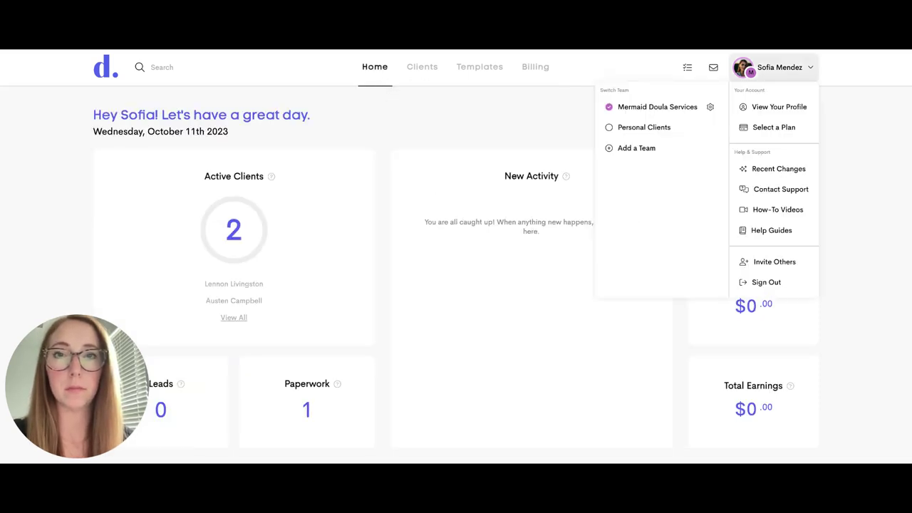
{"action": "left_click", "coordinate": [790, 107]}
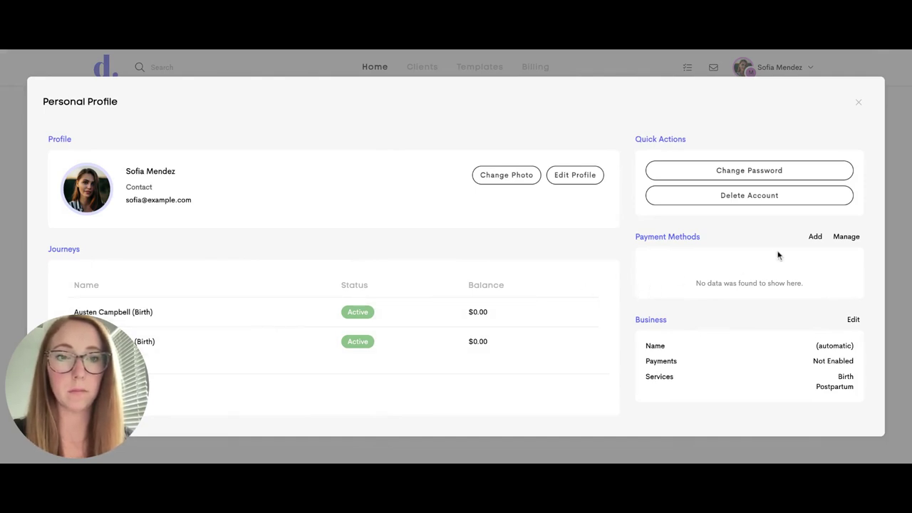
Step: Close the profile, check the empty Message Center, then bring up Reminders & Tasks
{"action": "left_click", "coordinate": [859, 102]}
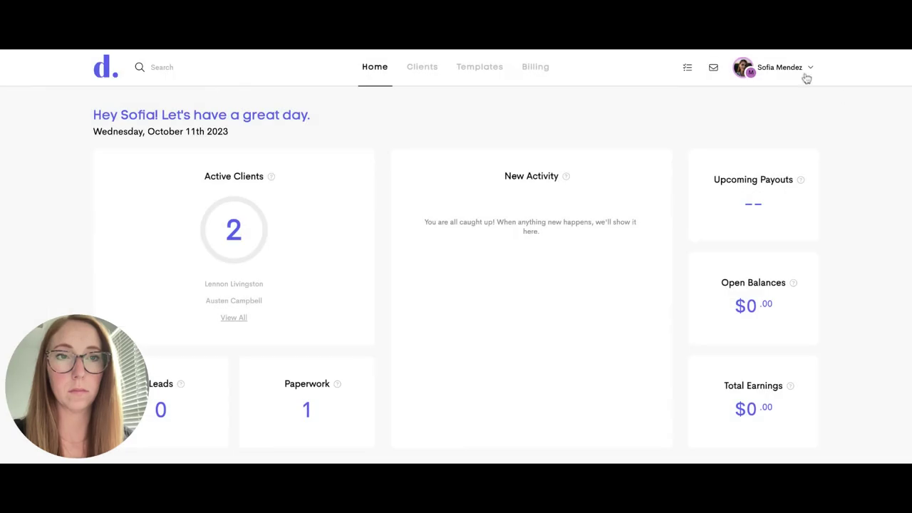
{"action": "left_click", "coordinate": [713, 67]}
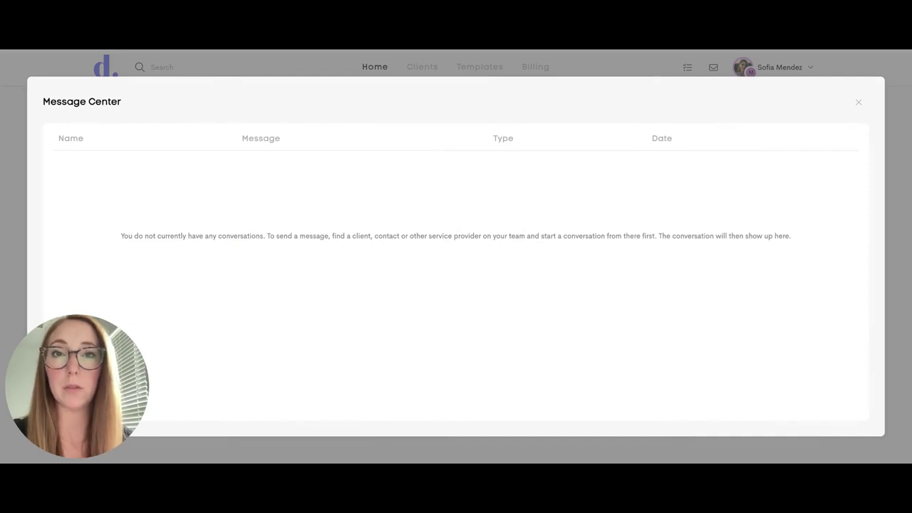
{"action": "left_click", "coordinate": [860, 103]}
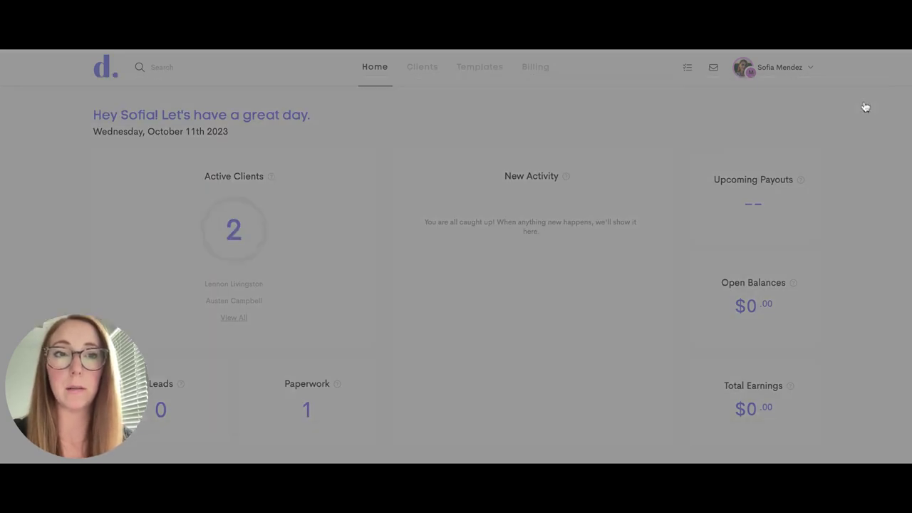
{"action": "left_click", "coordinate": [688, 67]}
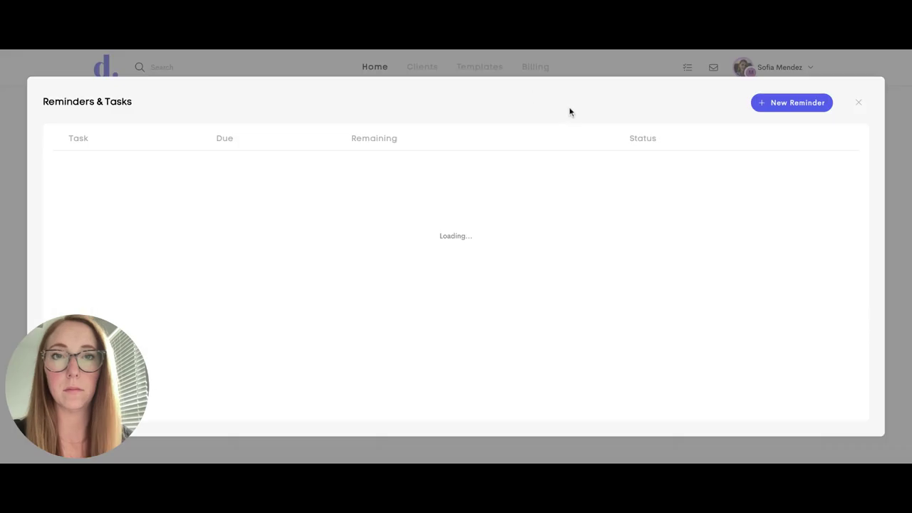